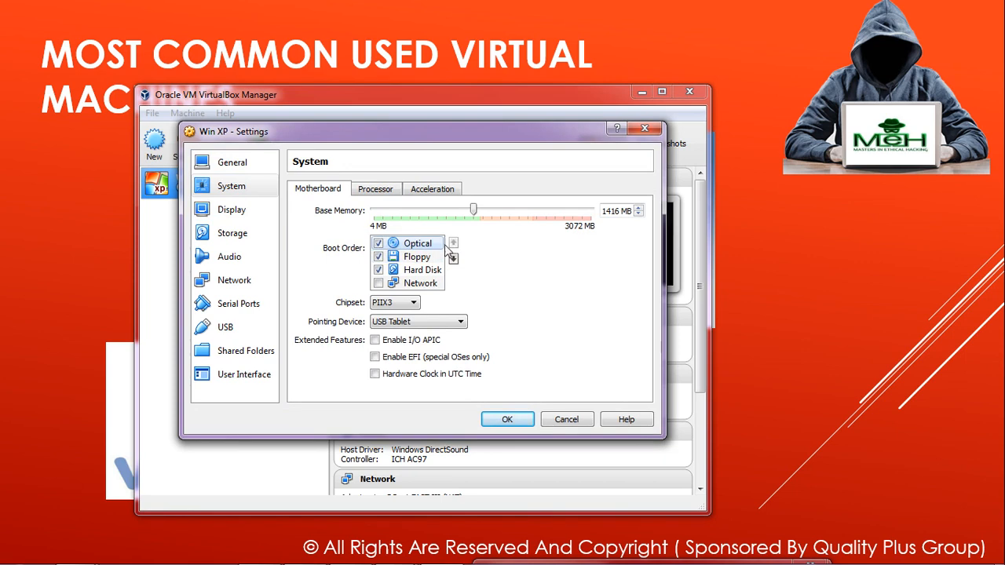
# Step: Move Hard Disk above Floppy in the Win XP machine's boot order
pyautogui.click(422, 269)
pyautogui.click(453, 244)
pyautogui.click(400, 271)
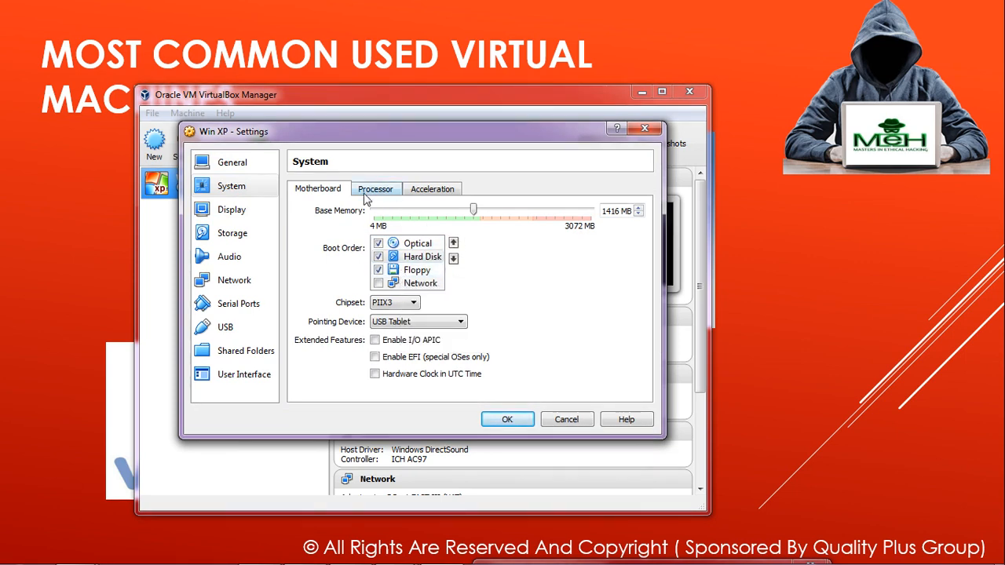
# Step: Review the Win XP machine's General, System, Display and Storage settings, including the advanced, encryption, processor and acceleration options
pyautogui.click(240, 212)
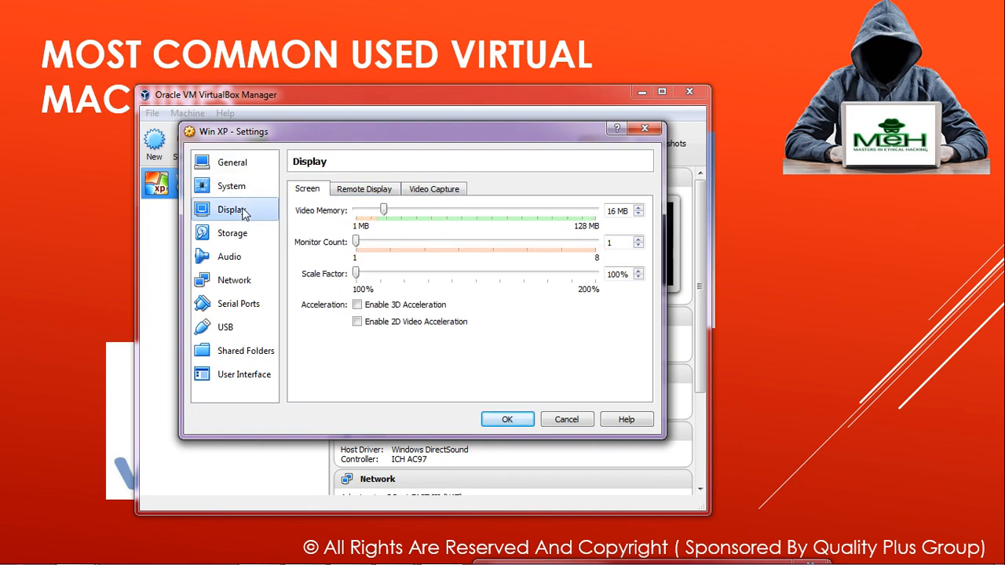
pyautogui.click(251, 243)
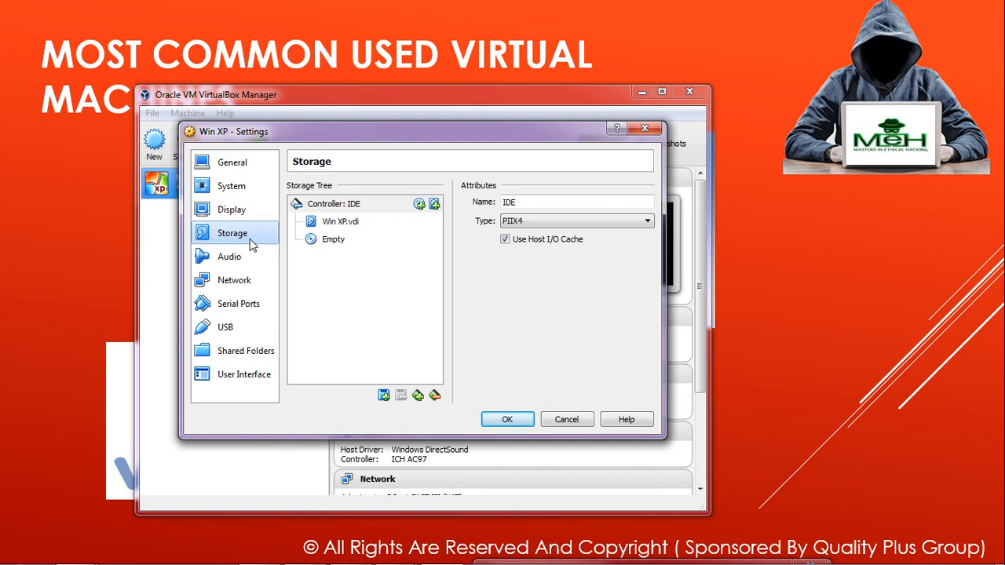
pyautogui.click(248, 166)
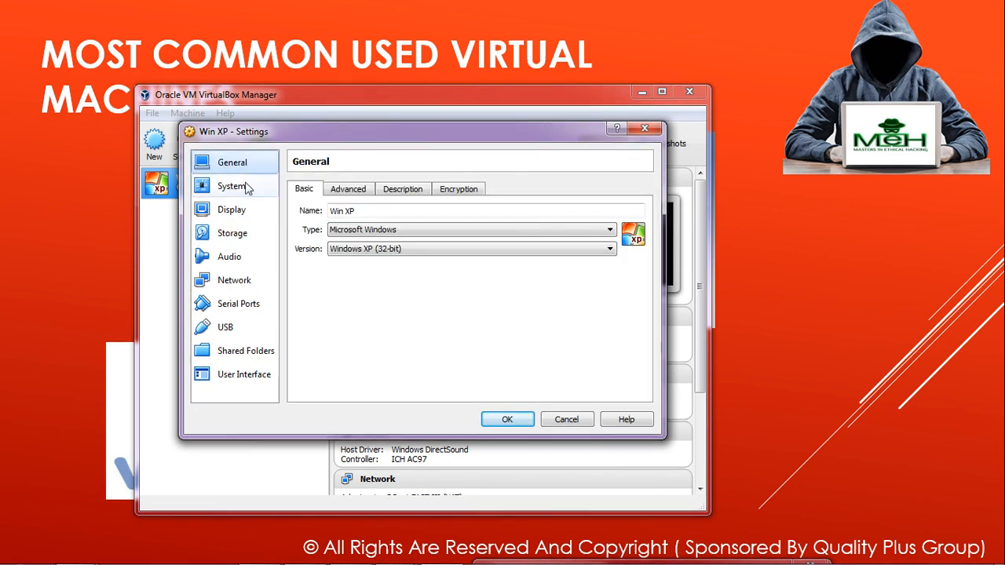
pyautogui.click(343, 197)
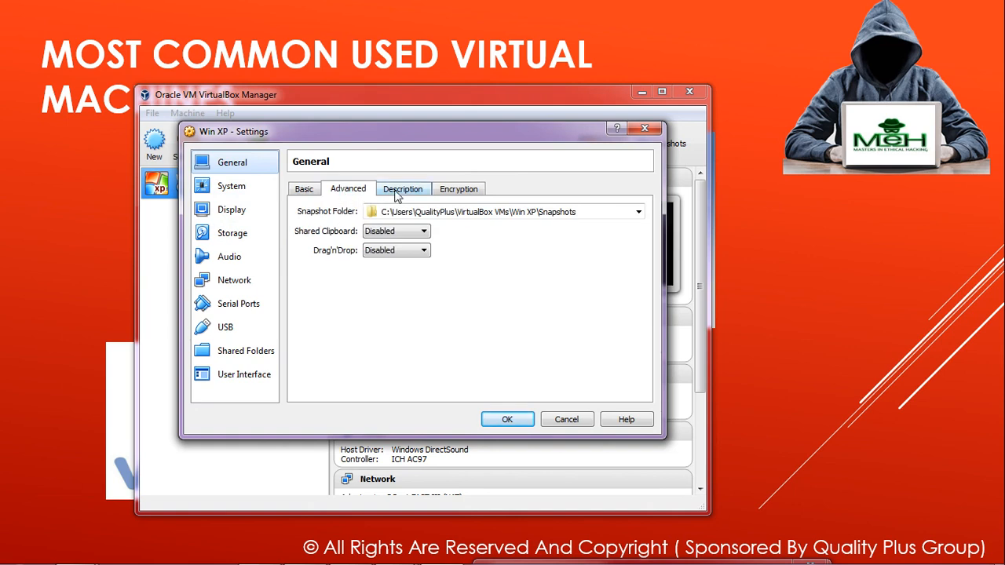
pyautogui.click(396, 196)
pyautogui.click(451, 197)
pyautogui.click(329, 192)
pyautogui.click(306, 193)
pyautogui.click(231, 186)
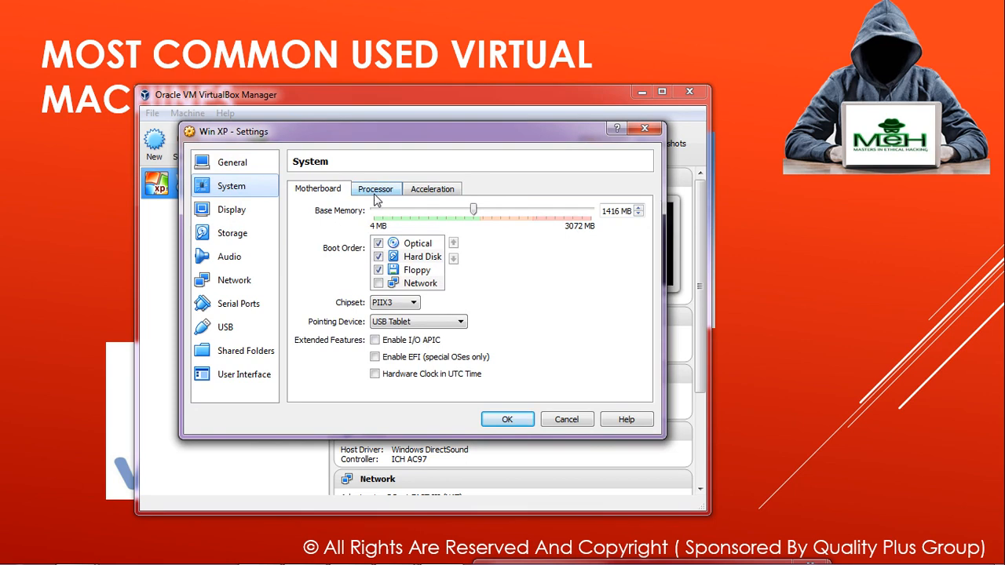
pyautogui.click(375, 195)
pyautogui.click(424, 193)
pyautogui.click(318, 195)
pyautogui.click(236, 210)
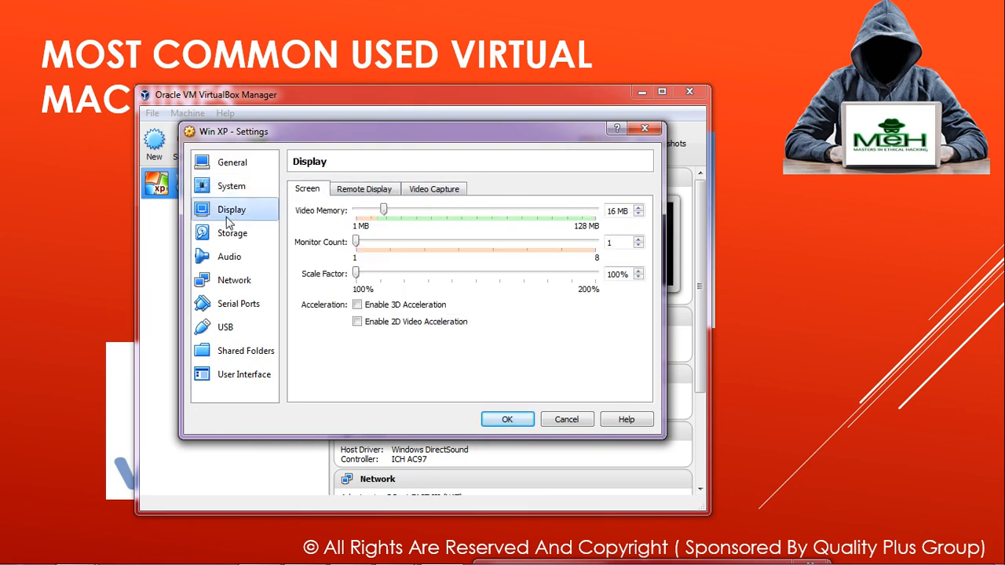
# Step: Attach the winxp disc image from the ram folder to the empty optical drive in the storage settings
pyautogui.click(235, 241)
pyautogui.click(321, 245)
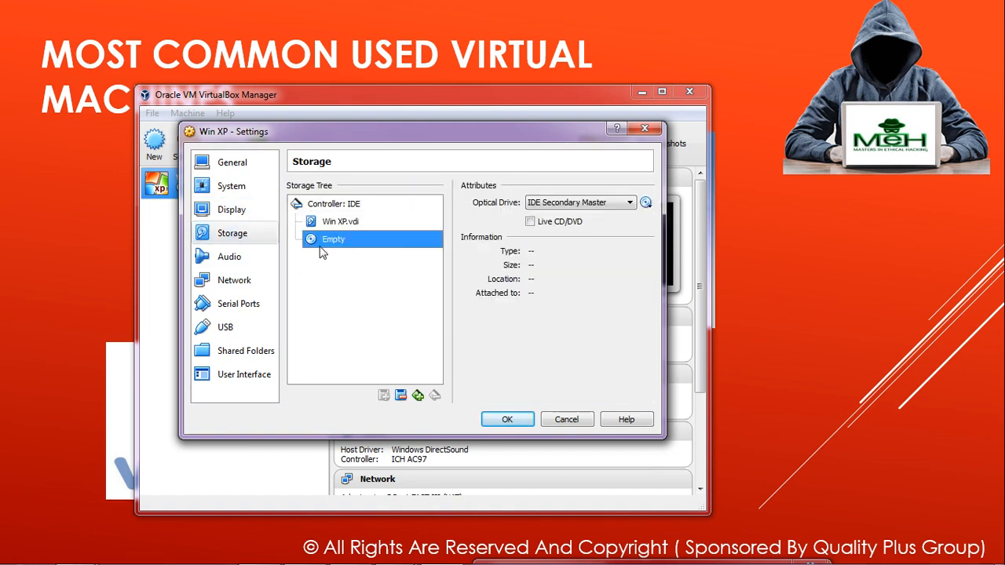
pyautogui.click(645, 202)
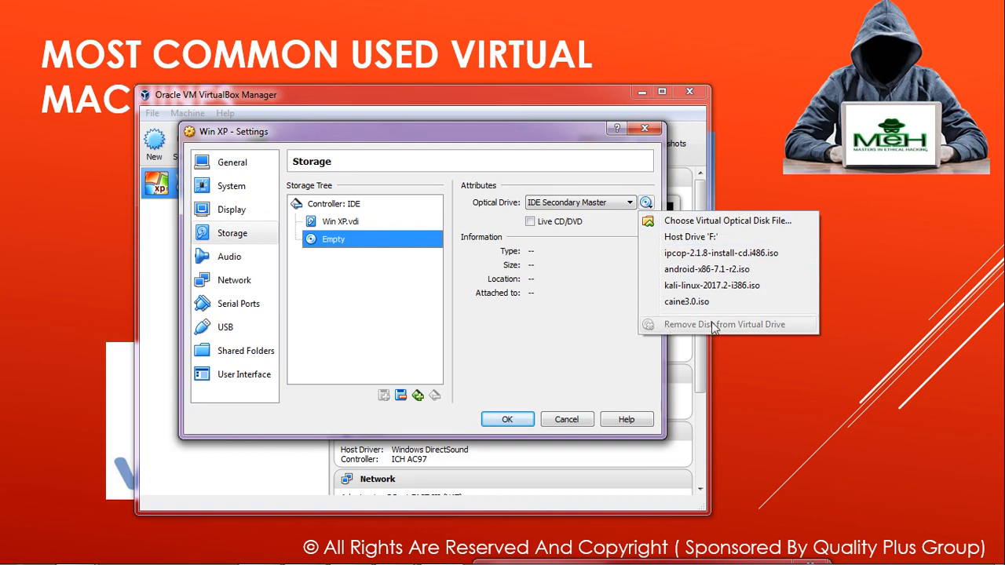
pyautogui.click(687, 224)
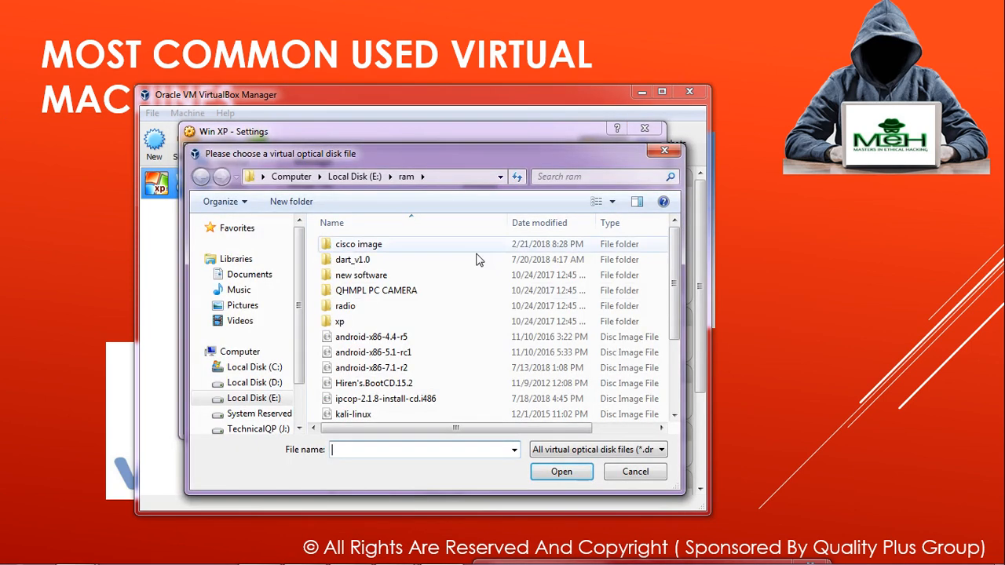
pyautogui.click(361, 336)
pyautogui.scroll(-3, 426, 343)
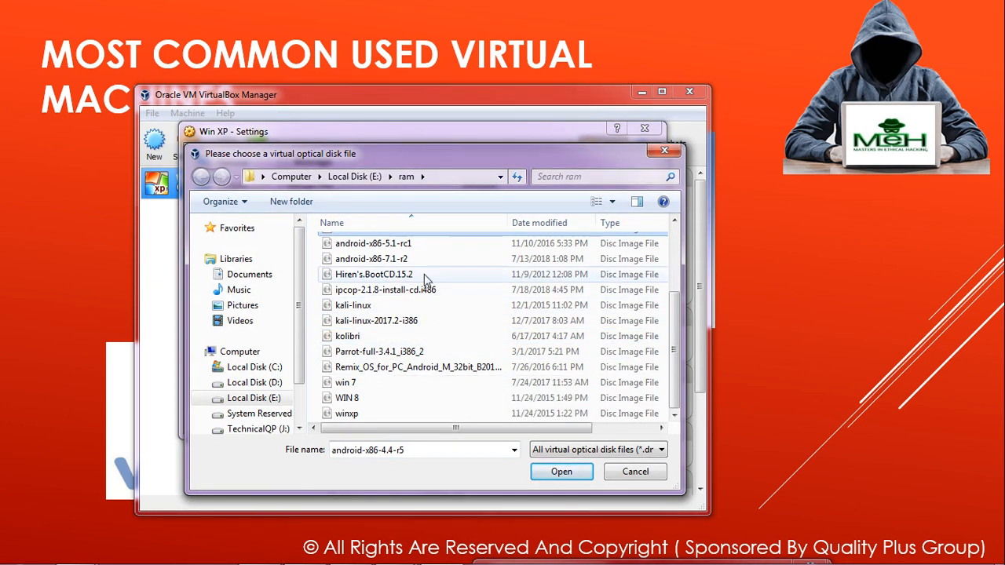
pyautogui.click(345, 414)
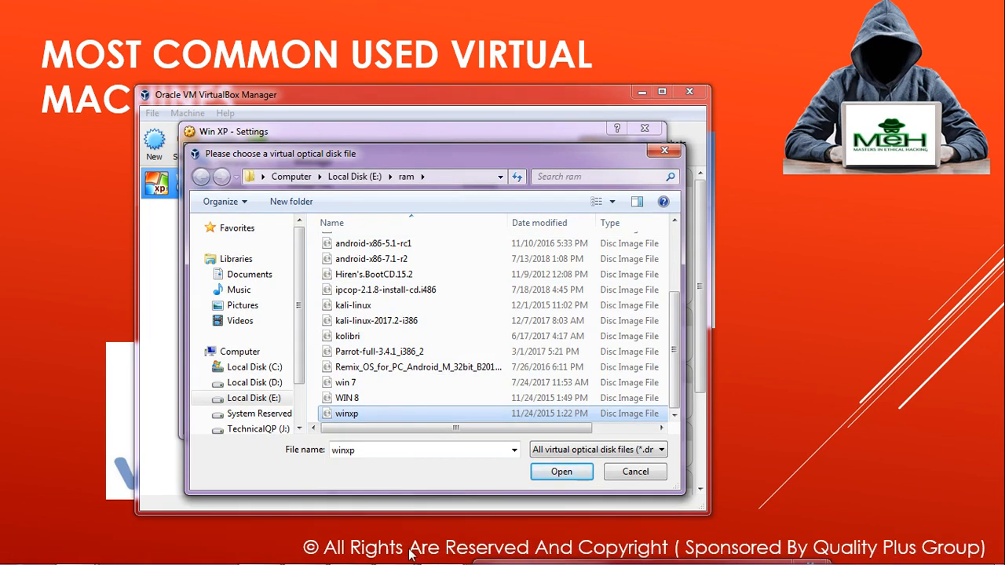
pyautogui.click(584, 466)
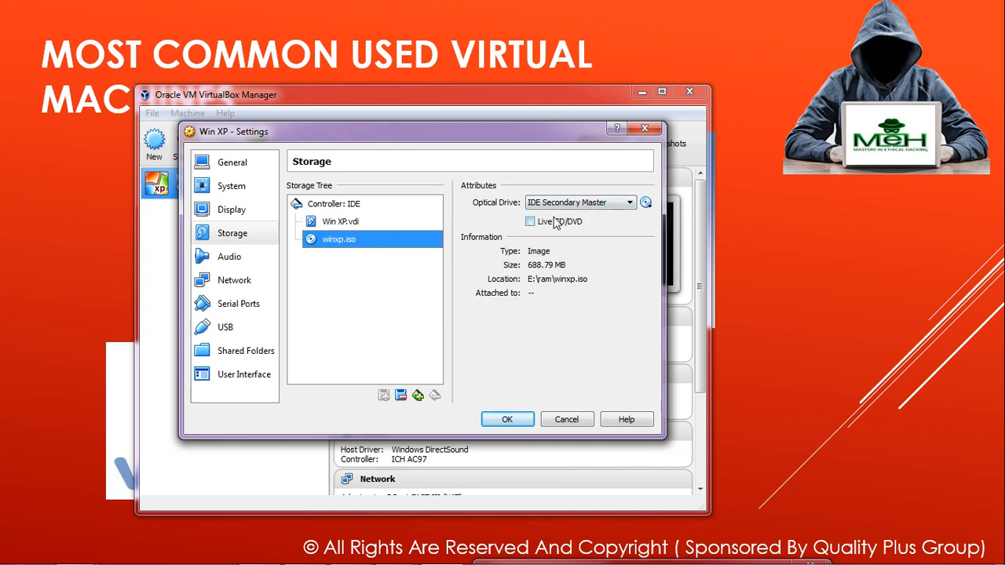
pyautogui.click(628, 207)
pyautogui.click(579, 171)
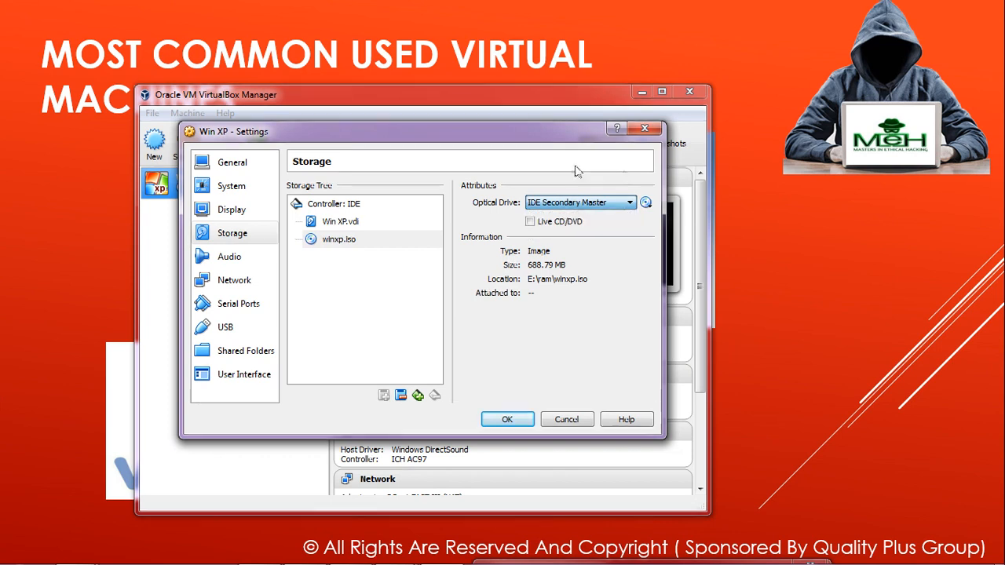
pyautogui.click(645, 203)
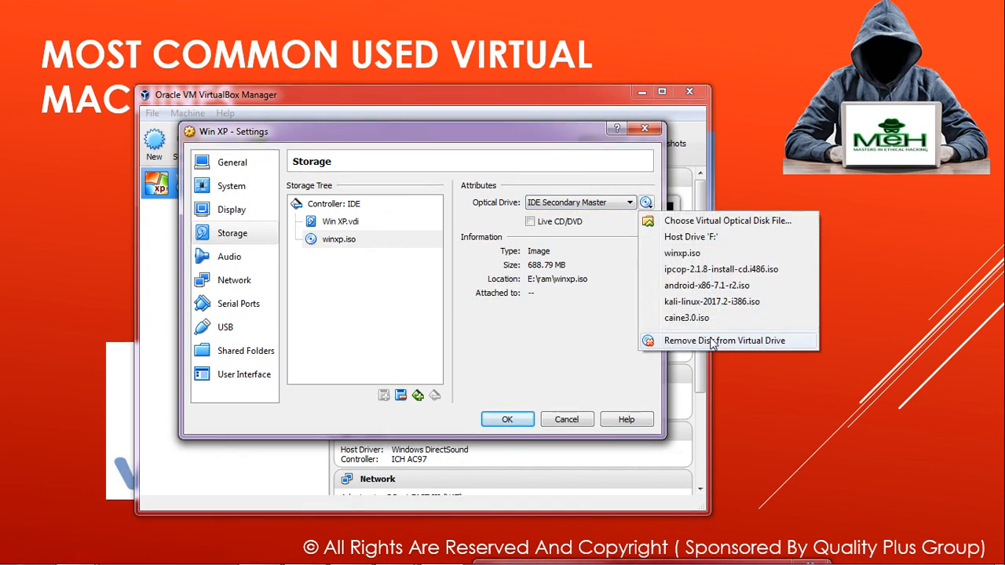
pyautogui.click(581, 323)
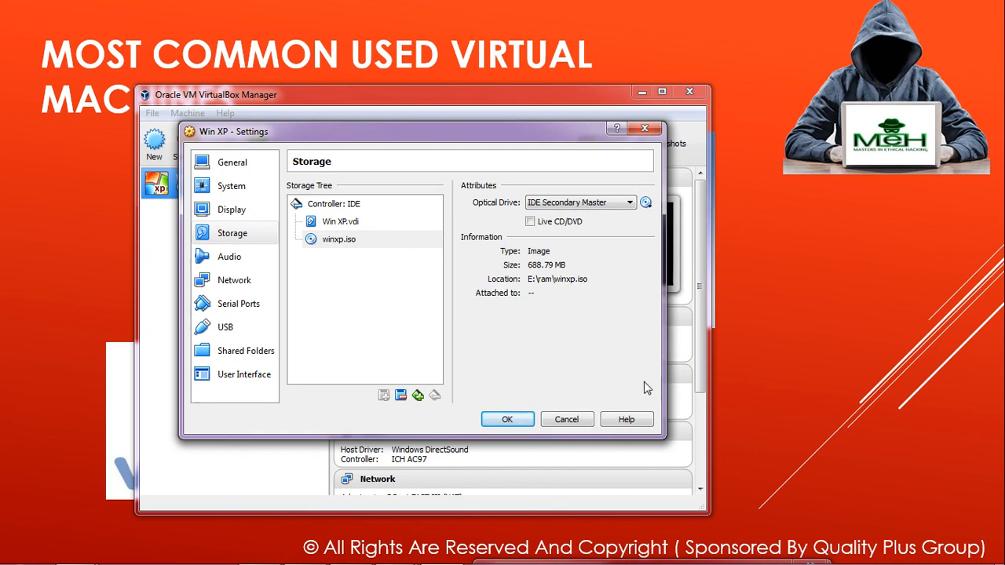
# Step: Save the settings and start the Win XP machine, dismissing its keyboard capture and mouse integration notices
pyautogui.click(506, 420)
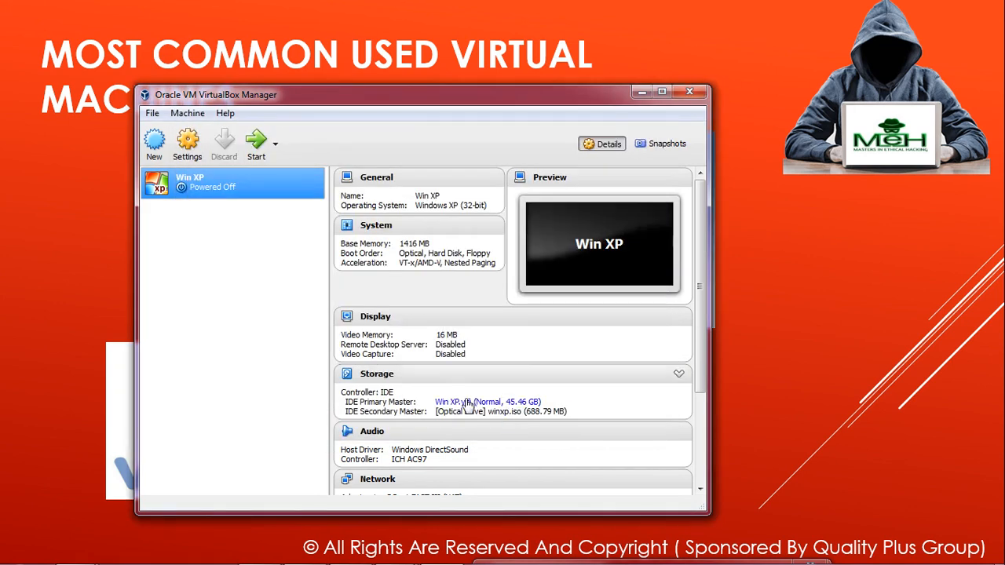
pyautogui.click(256, 145)
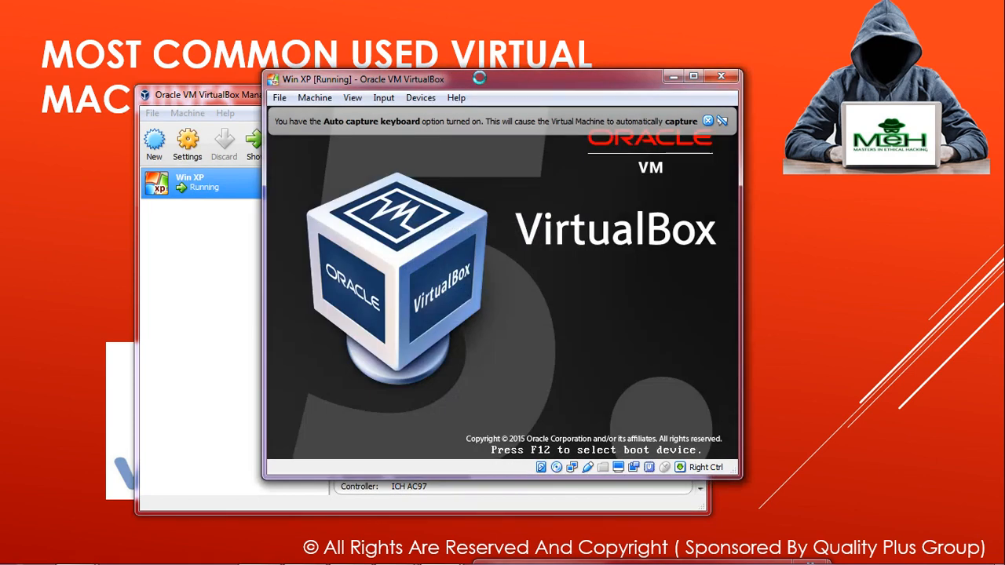
pyautogui.moveTo(479, 77); pyautogui.dragTo(347, 79)
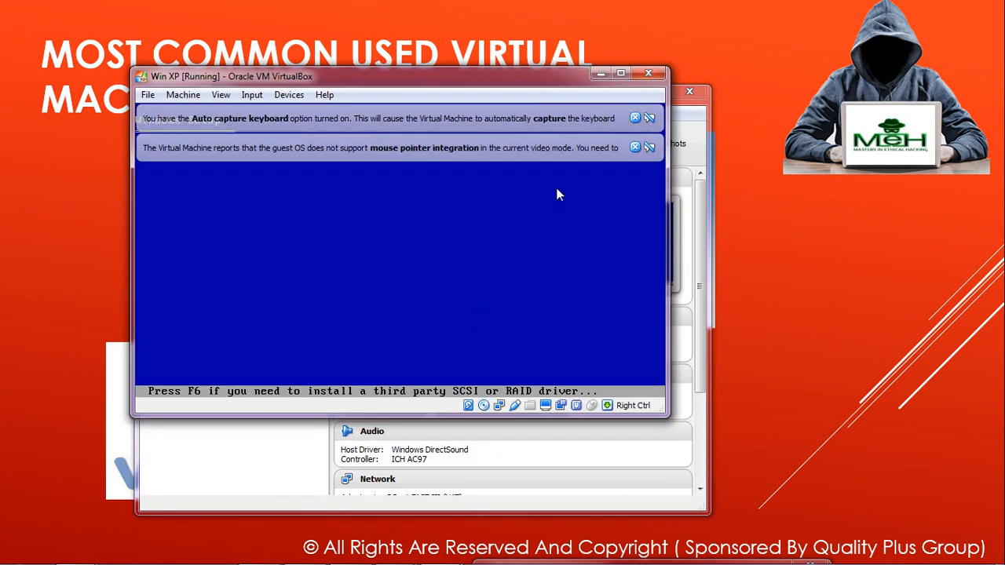
pyautogui.click(634, 147)
pyautogui.click(634, 118)
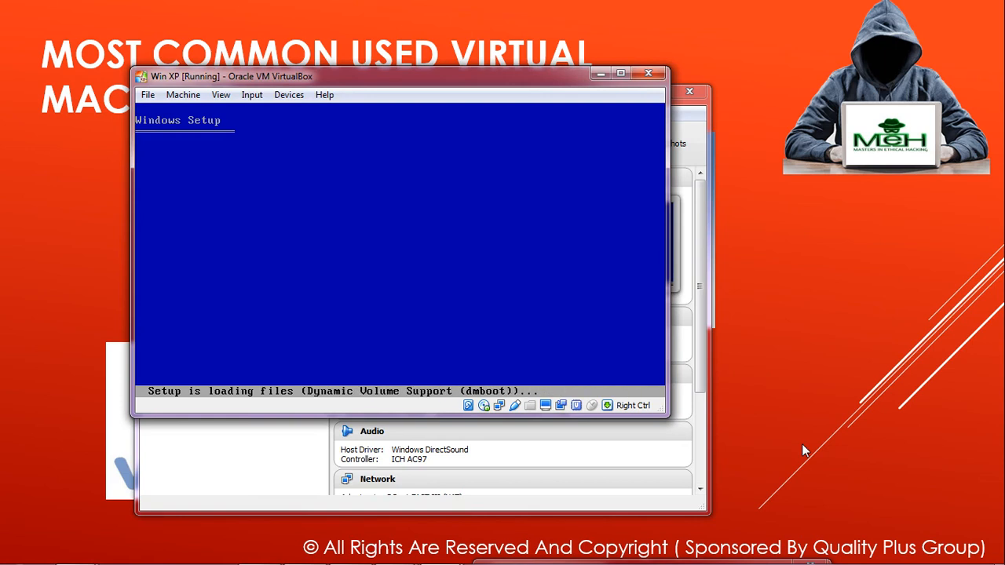
pyautogui.moveTo(801, 564)
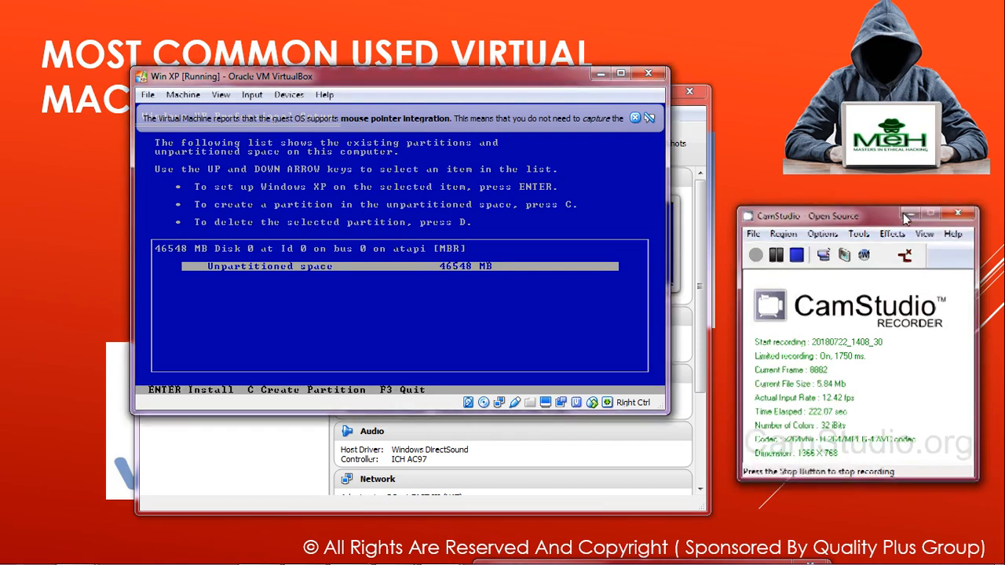
pyautogui.click(907, 212)
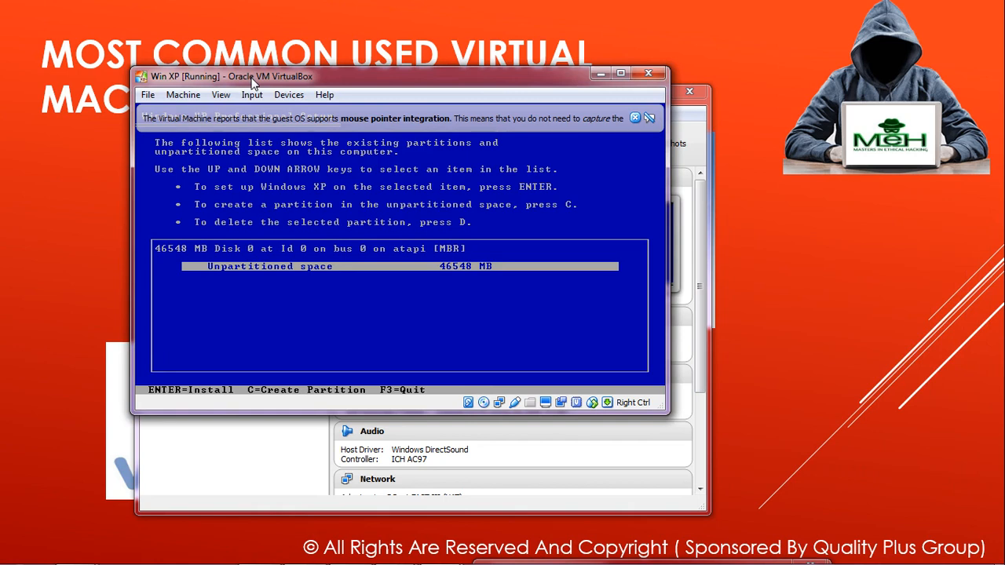
# Step: Create a 46540 MB partition in the unpartitioned space and start formatting it with the NTFS file system (Quick)
pyautogui.press('c')
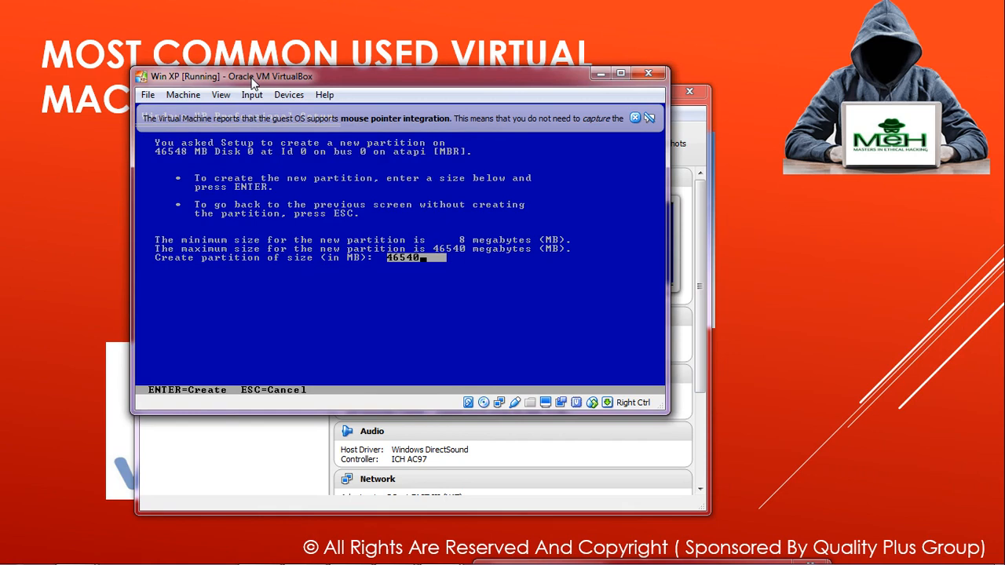
pyautogui.press('Return')
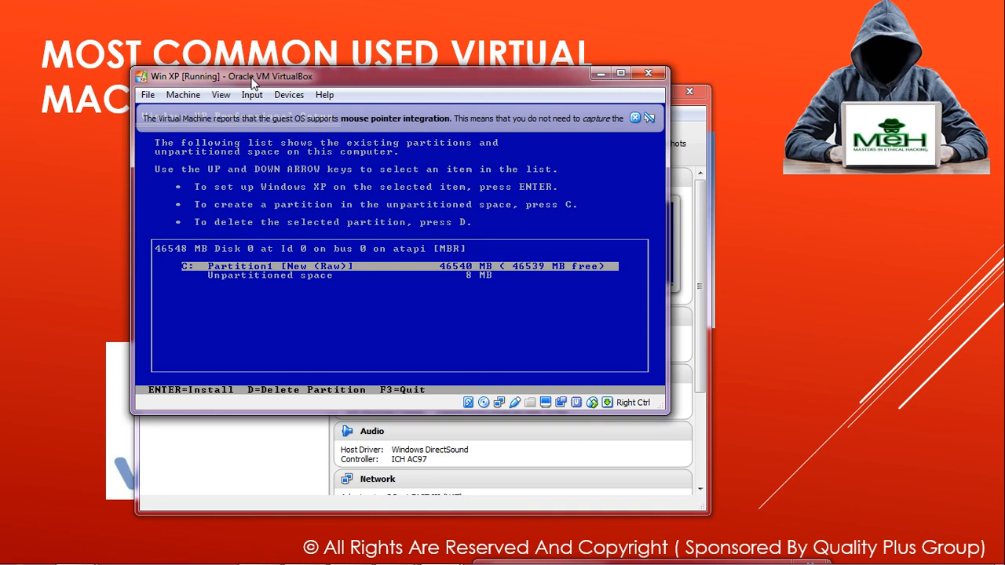
pyautogui.press('Return')
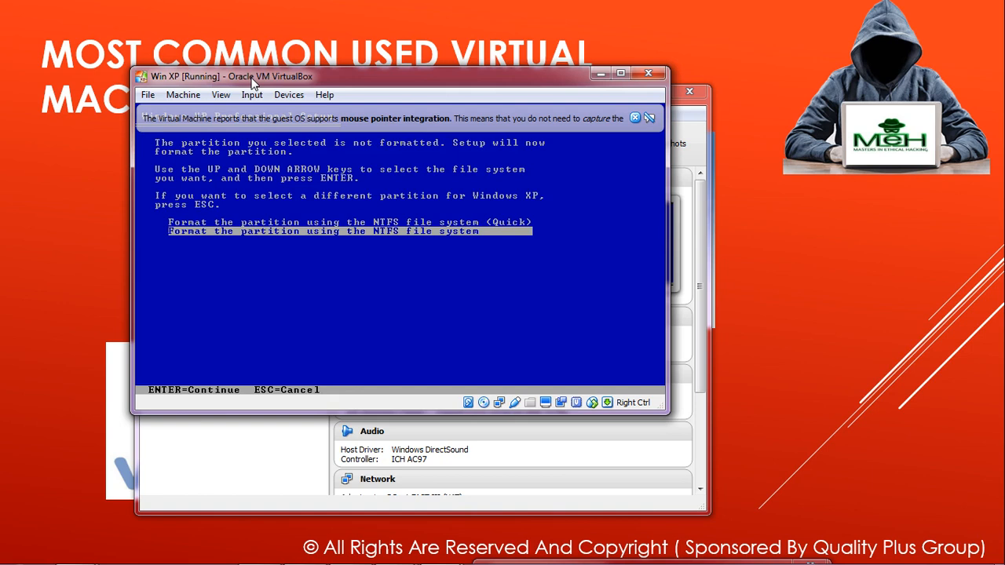
pyautogui.press('Up')
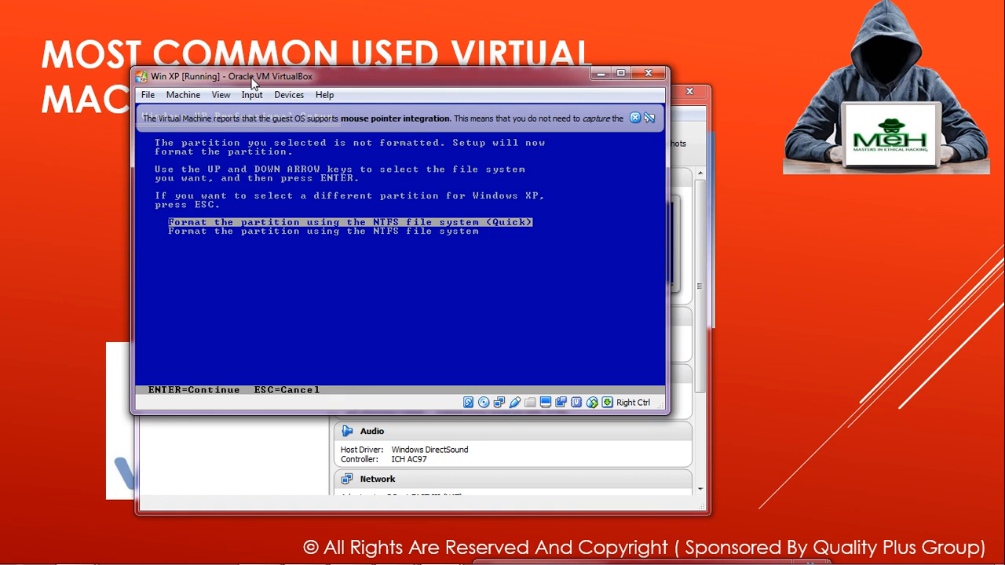
pyautogui.press('Return')
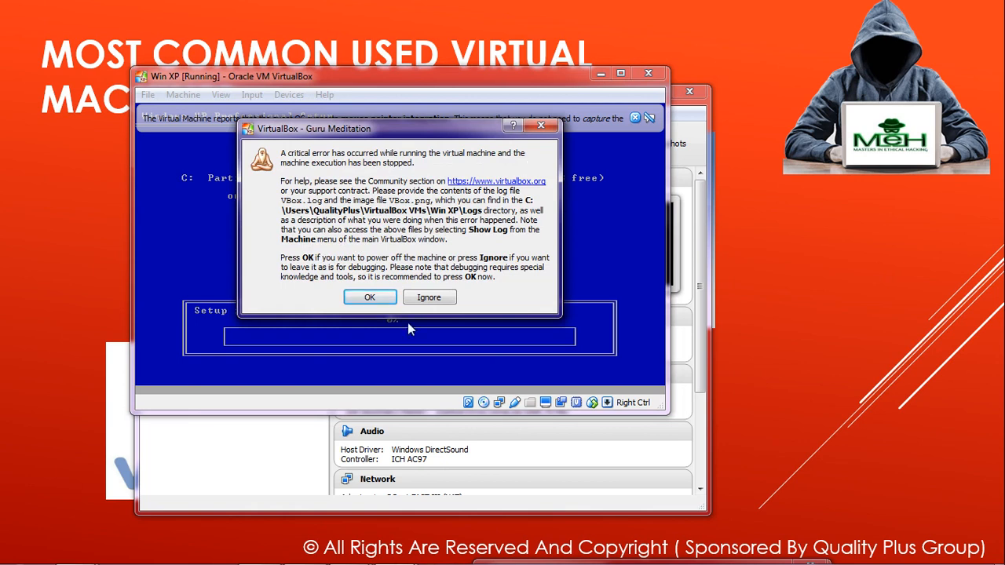
# Step: Ignore the machine's critical error and dismiss the execution warning that follows
pyautogui.click(428, 298)
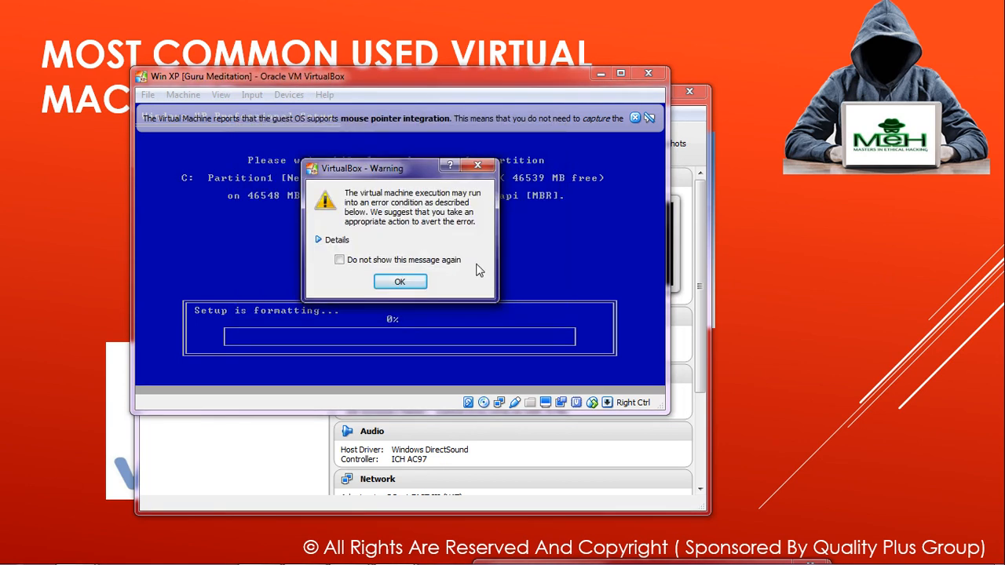
pyautogui.click(399, 284)
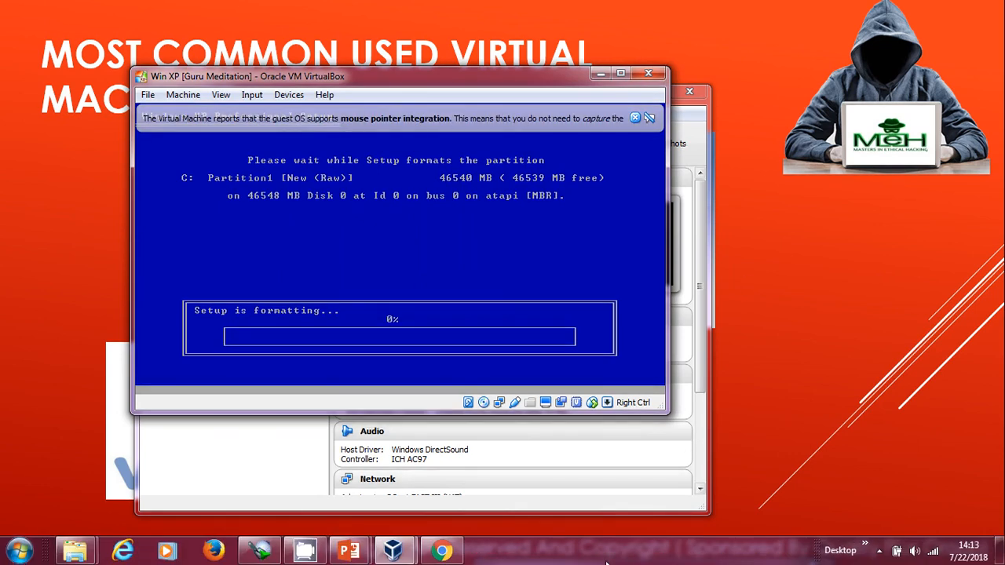
pyautogui.click(582, 562)
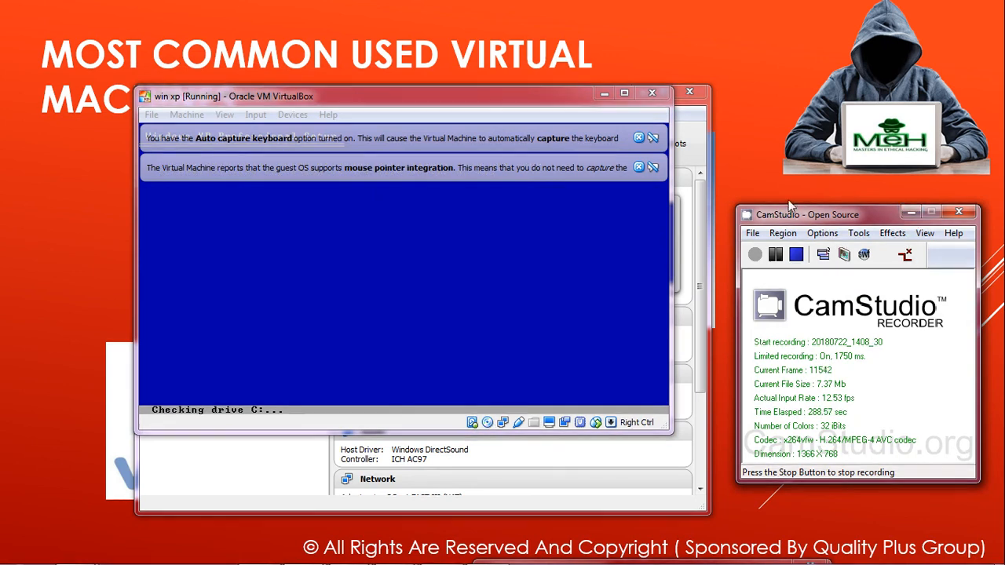
pyautogui.click(911, 212)
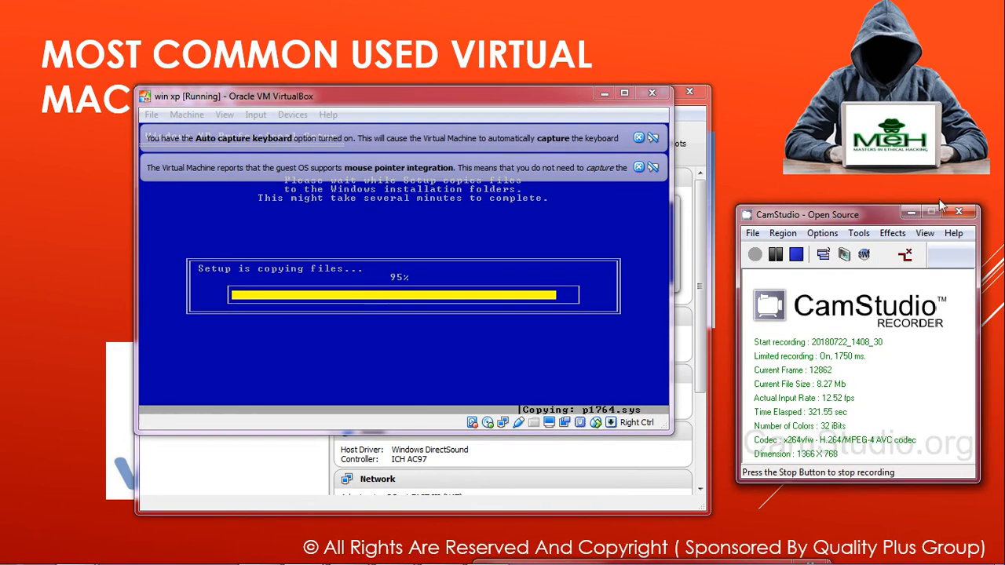
pyautogui.click(910, 213)
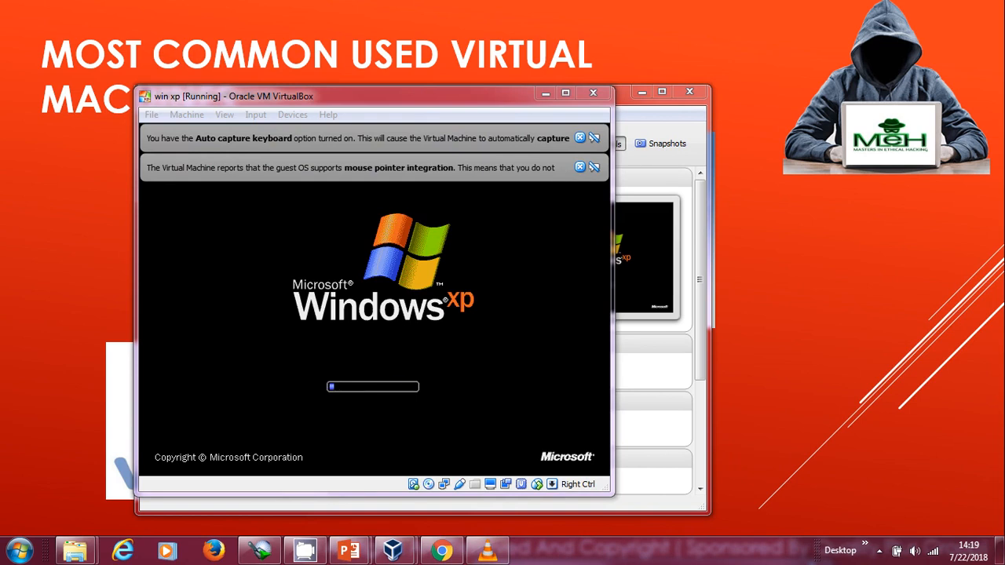
# Step: Widen the running win xp machine's window and return to its Windows XP setup screen
pyautogui.moveTo(613, 310); pyautogui.dragTo(732, 311)
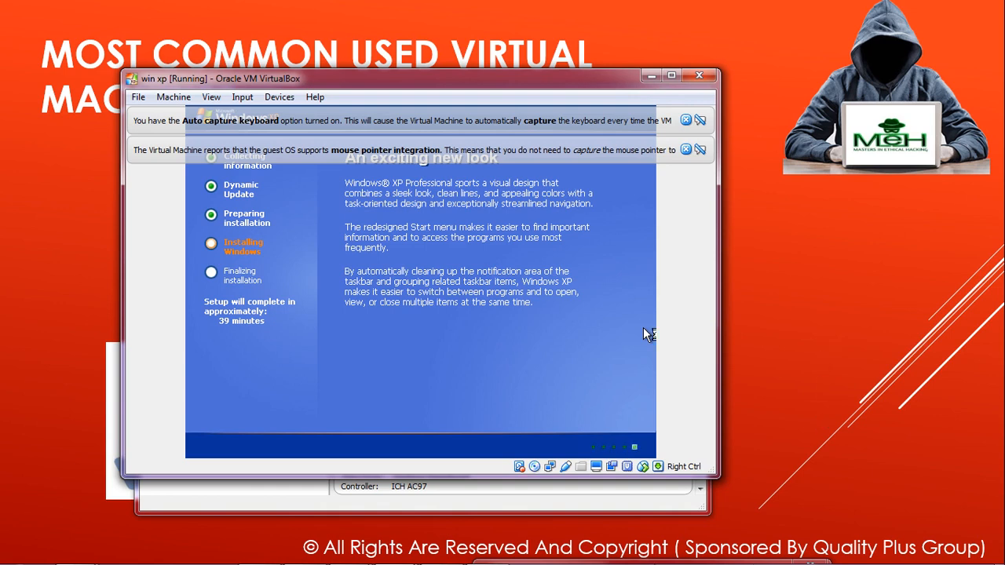
pyautogui.click(759, 556)
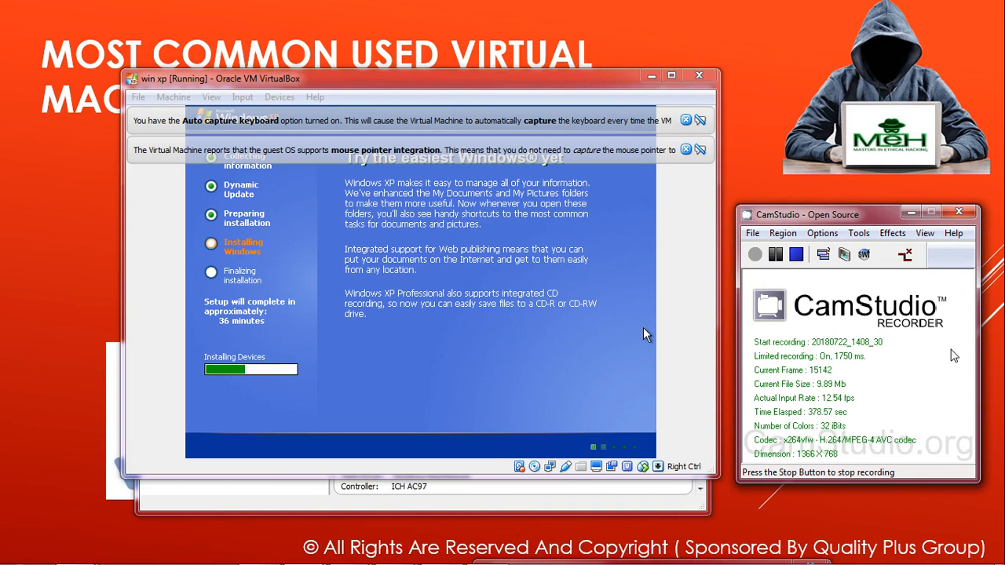
pyautogui.click(573, 344)
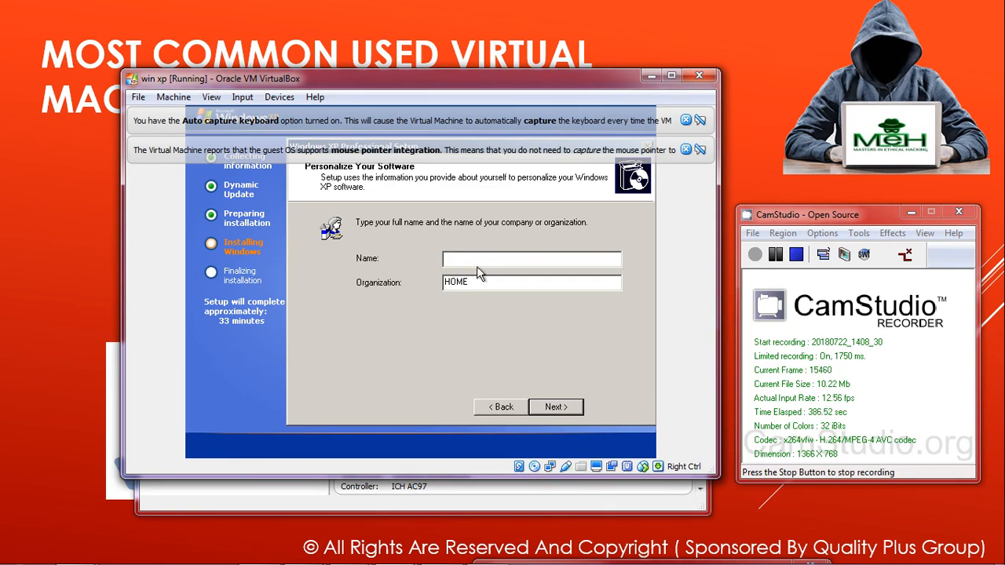
# Step: Personalize the Windows XP setup with the name astersEH and the organization Quality Plus, and continue
pyautogui.write('astersEH')
pyautogui.moveTo(493, 280); pyautogui.dragTo(415, 283)
pyautogui.write('Quality Plus')
pyautogui.click(553, 407)
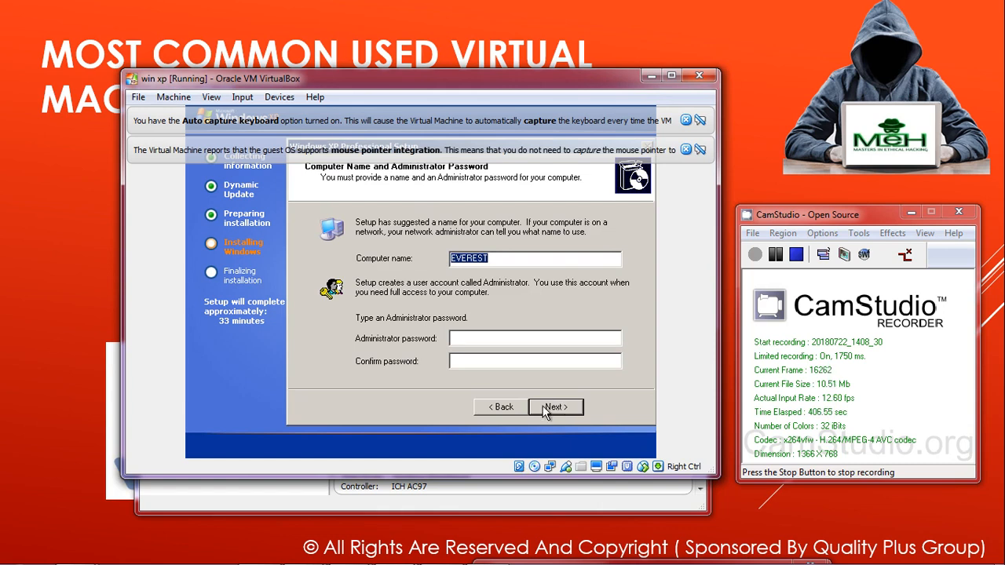
# Step: Accept the suggested computer name with a blank Administrator password, and keep the default date, time and time zone settings
pyautogui.click(572, 406)
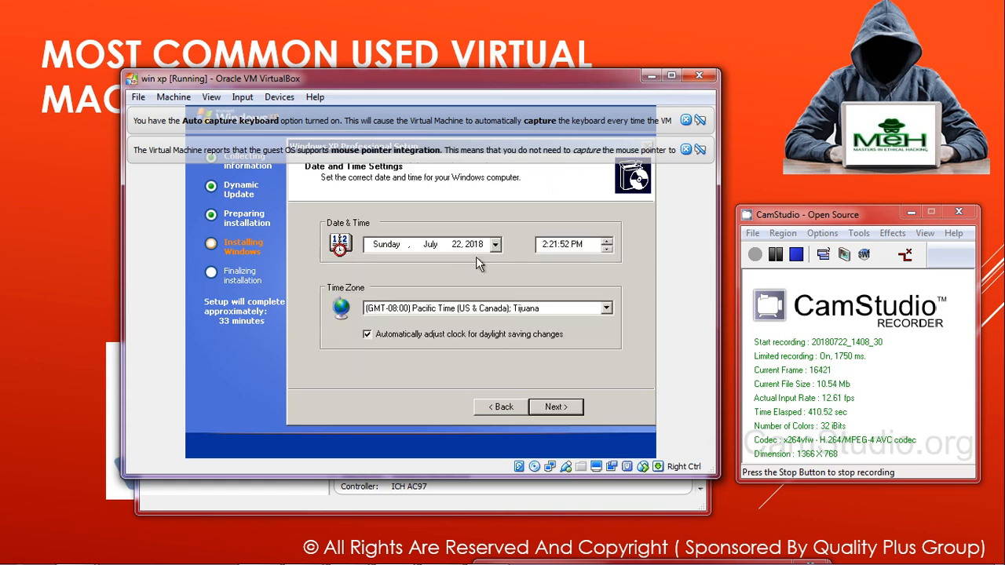
pyautogui.click(554, 411)
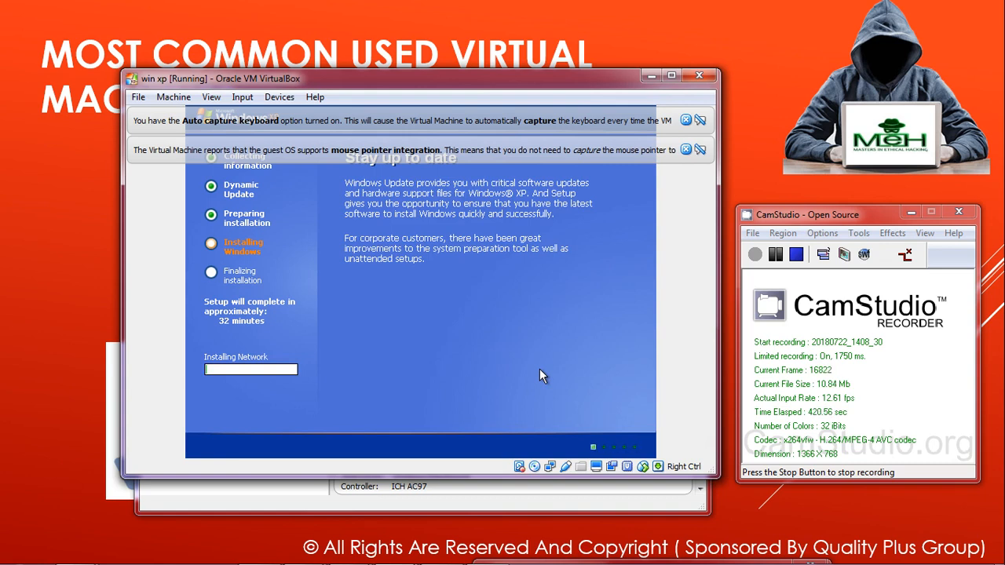
pyautogui.click(910, 404)
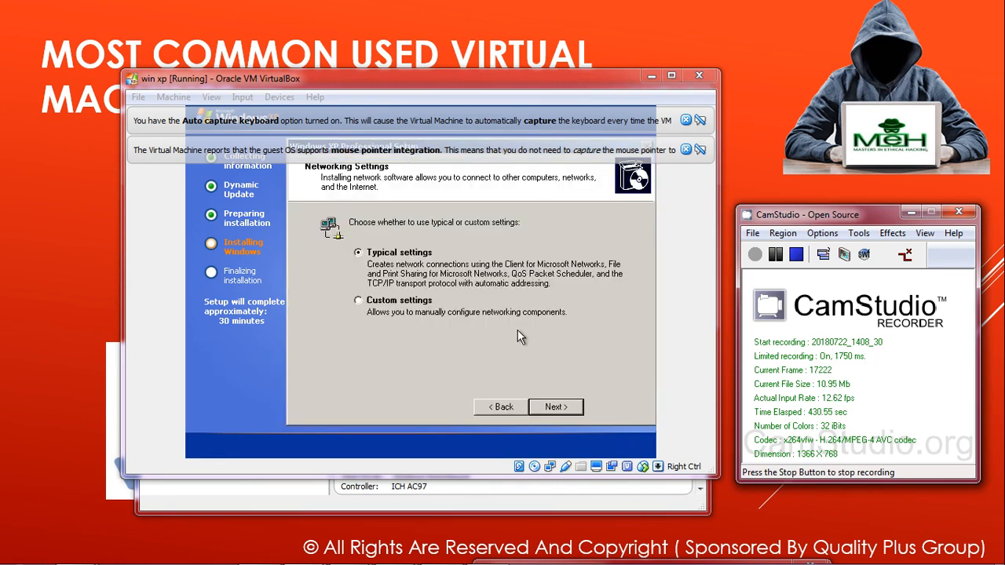
# Step: Accept the typical networking settings and keep the computer in the workgroup WORKGROUP without joining a domain
pyautogui.click(555, 408)
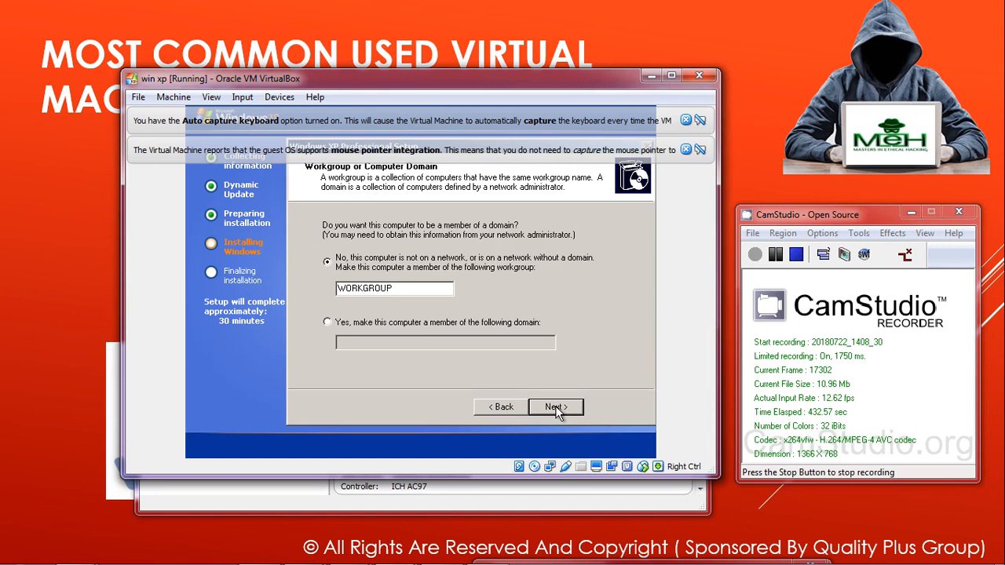
pyautogui.click(555, 407)
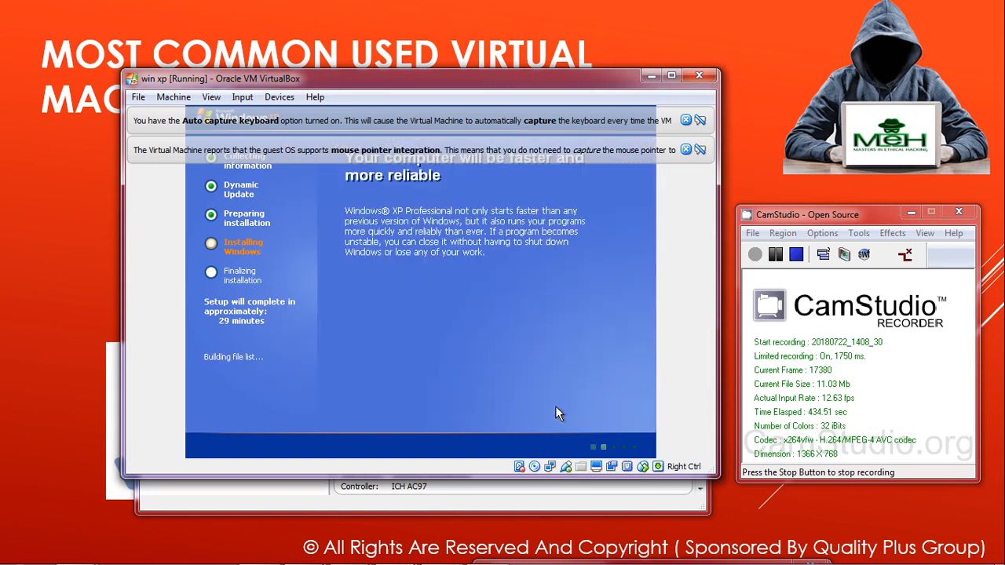
pyautogui.click(802, 411)
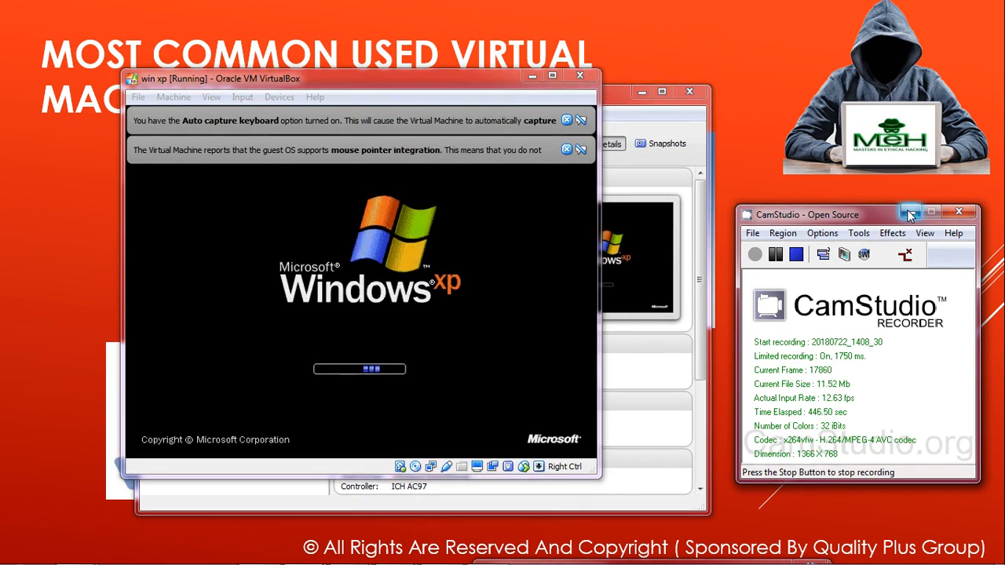
# Step: Minimize the CamStudio window and turn off the newly installed Windows XP guest from its desktop
pyautogui.click(908, 213)
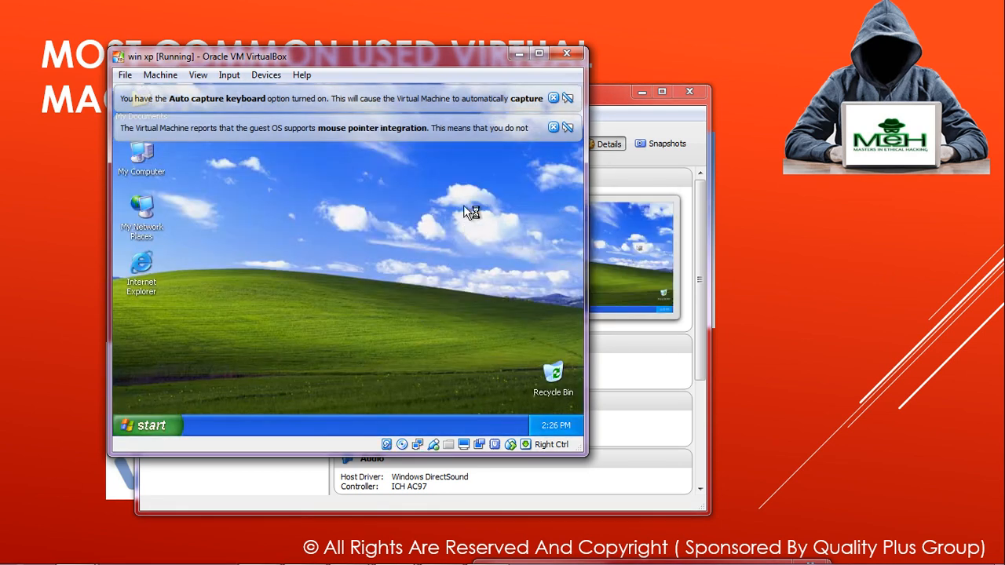
pyautogui.click(144, 426)
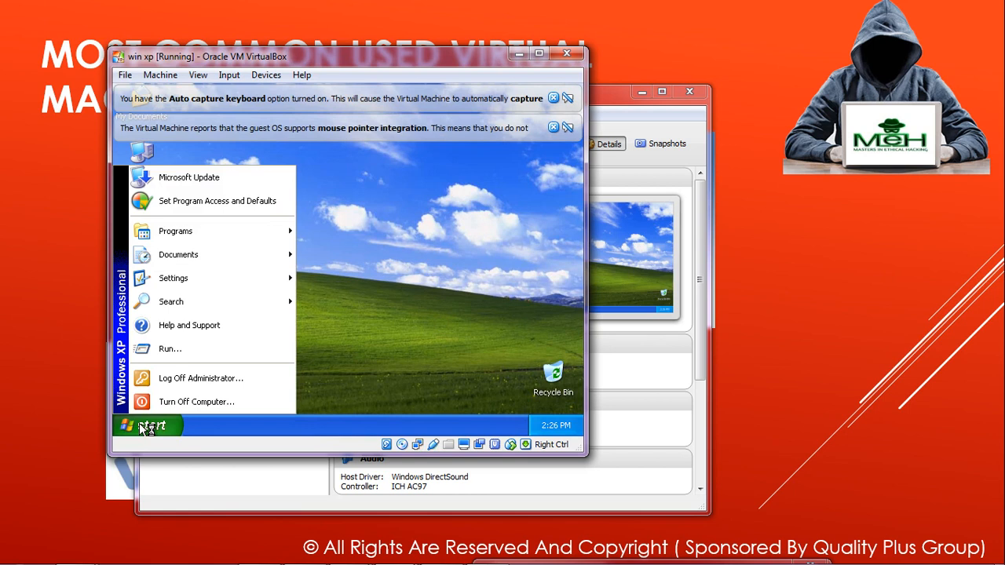
pyautogui.click(181, 403)
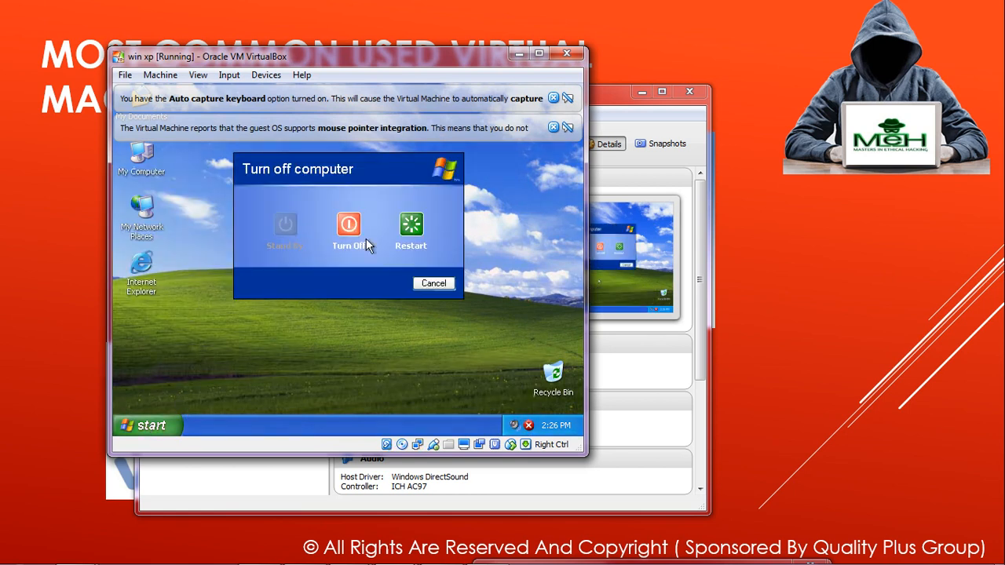
pyautogui.click(349, 227)
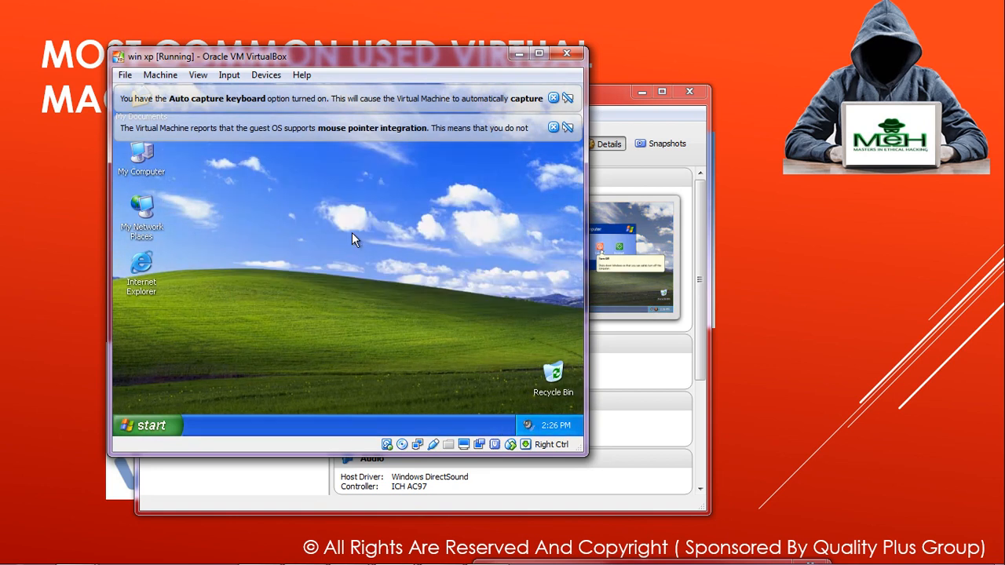